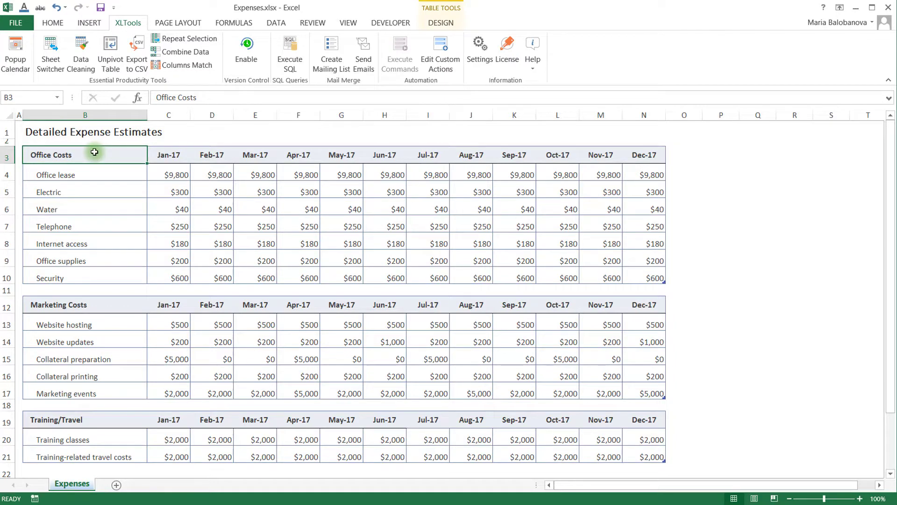
# Step: Export the selected Office Costs table's plain values via XLTools Export to CSV as Expenses-1.csv
pyautogui.hotkey('ctrl', 'a')
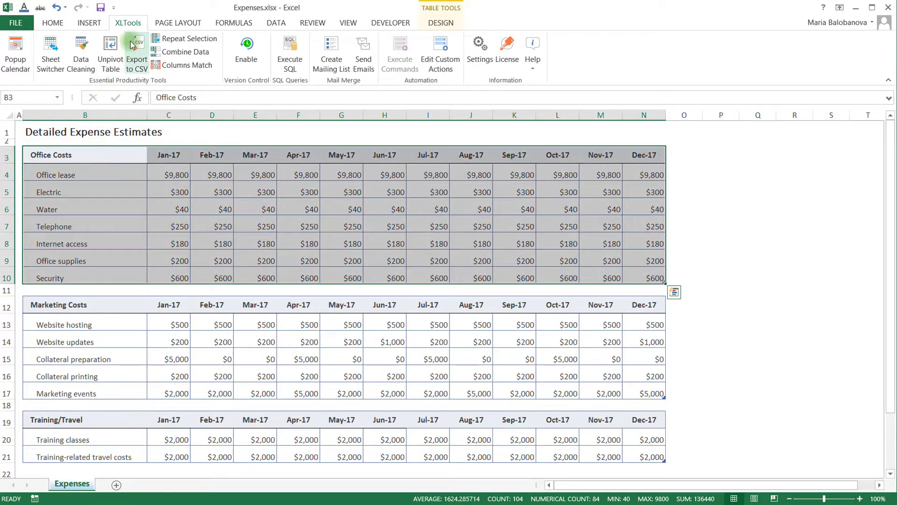
pyautogui.click(137, 53)
pyautogui.click(513, 349)
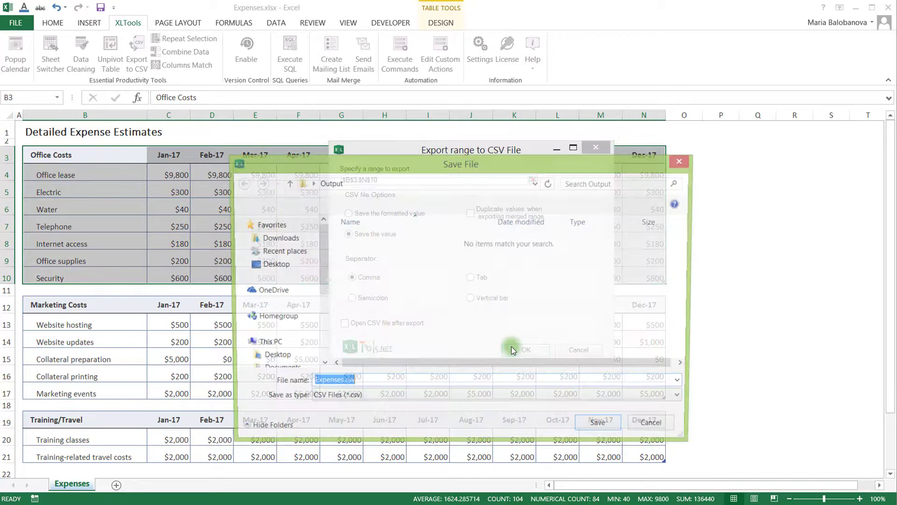
pyautogui.click(340, 383)
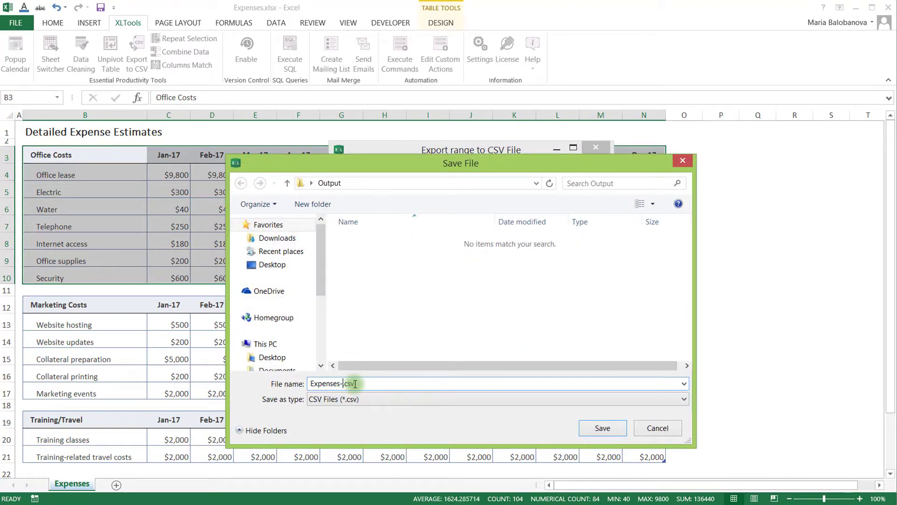
pyautogui.click(602, 429)
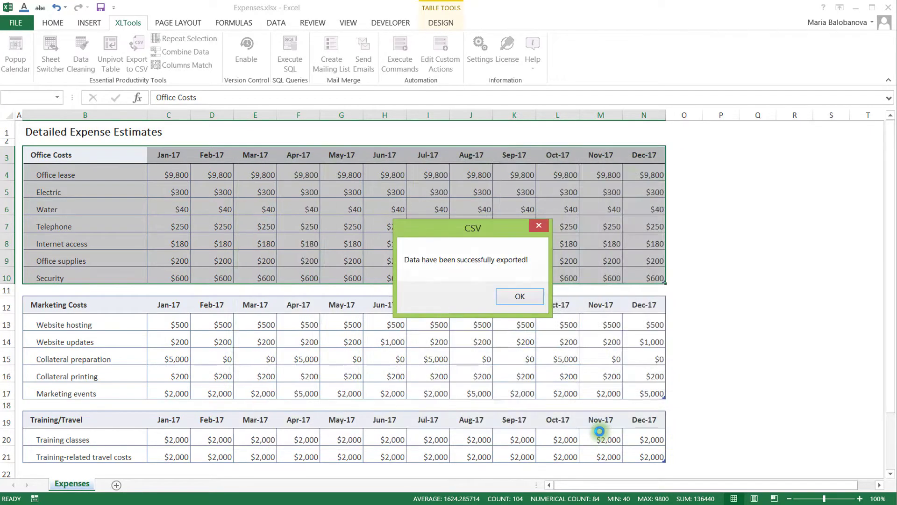
# Step: Dismiss the export success message and return the selection to cell B3
pyautogui.click(505, 297)
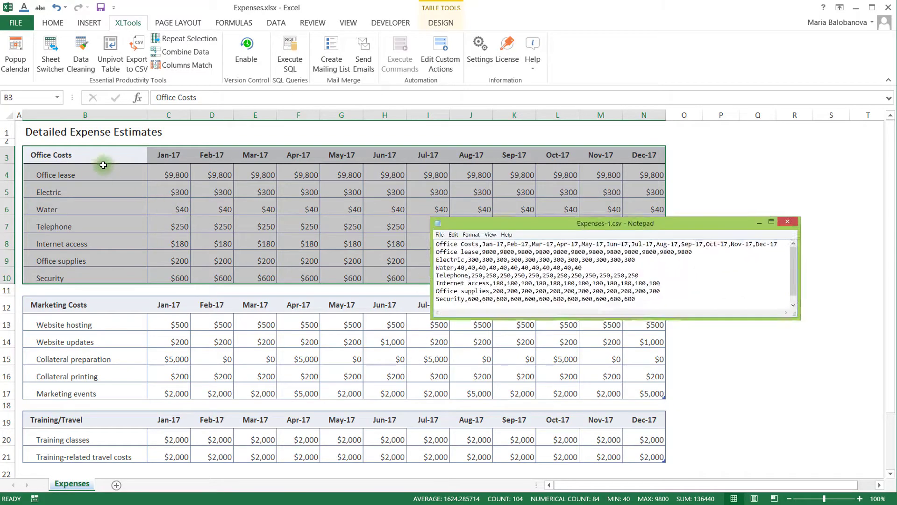
pyautogui.click(100, 151)
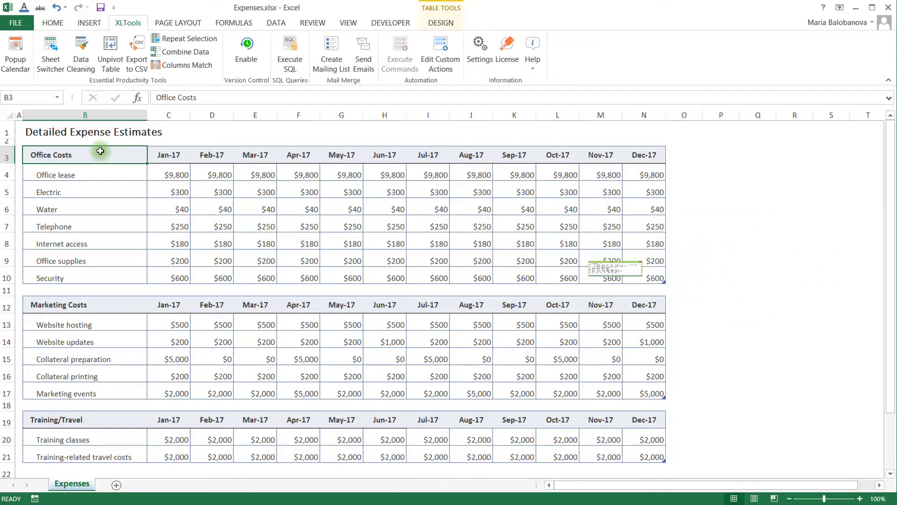
# Step: Export the Office Costs table with formatted values (e.g. "$9,800") as Expenses-2.csv and return to B3
pyautogui.hotkey('ctrl', 'a')
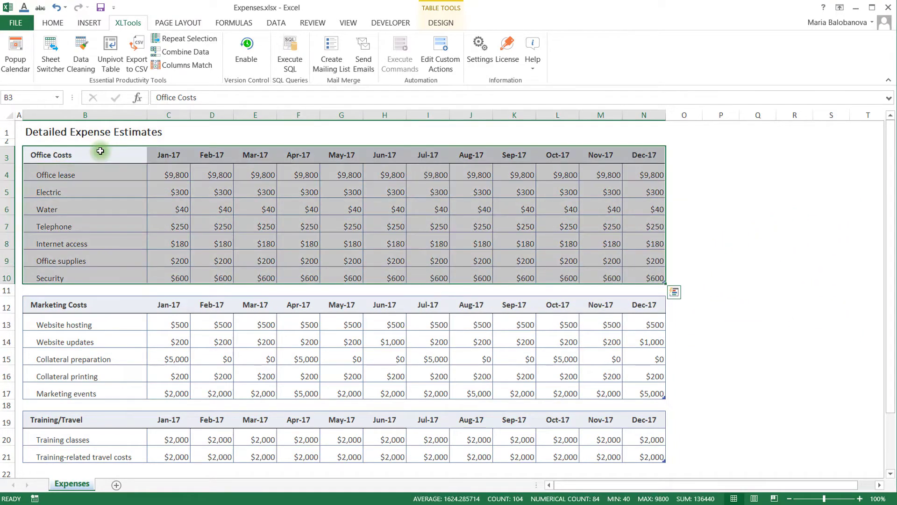
pyautogui.click(138, 46)
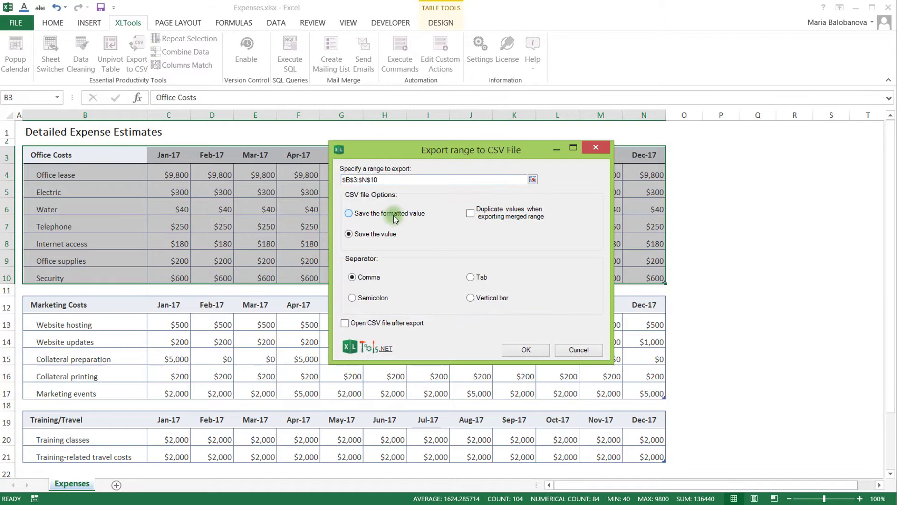
pyautogui.click(527, 350)
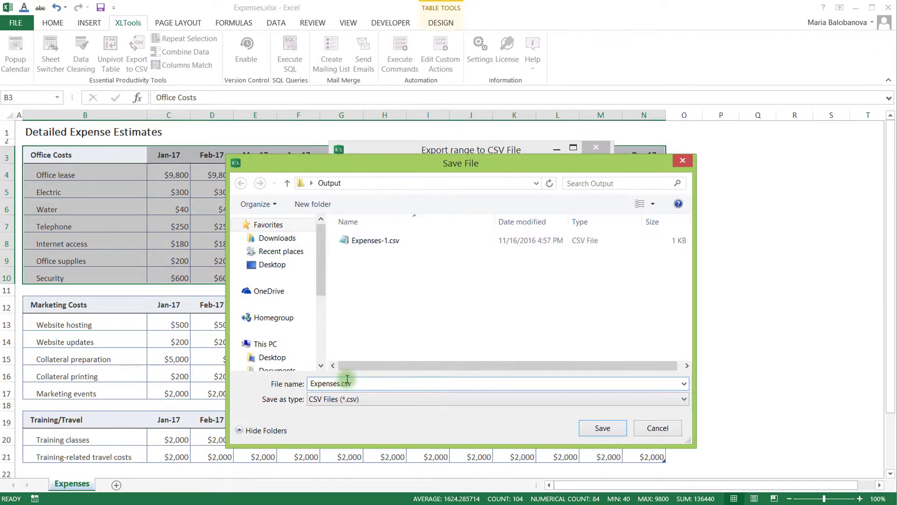
pyautogui.click(578, 426)
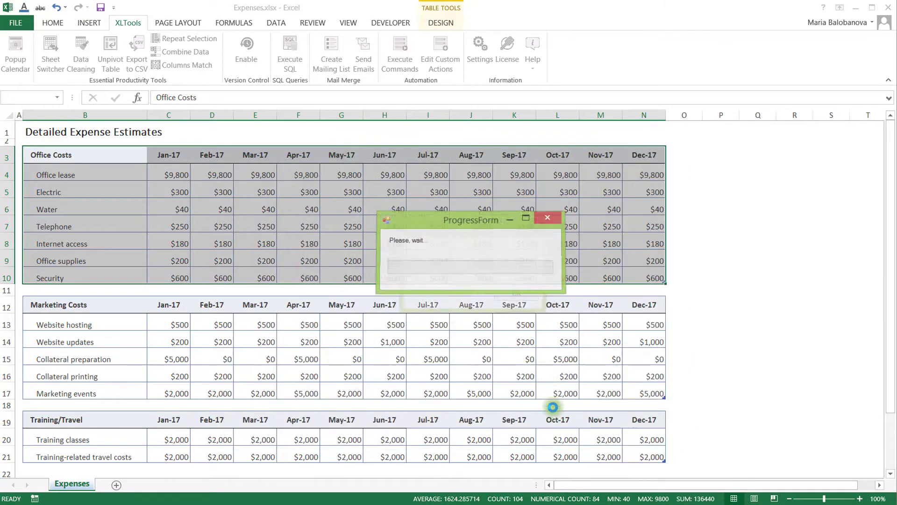
pyautogui.click(511, 297)
pyautogui.click(89, 153)
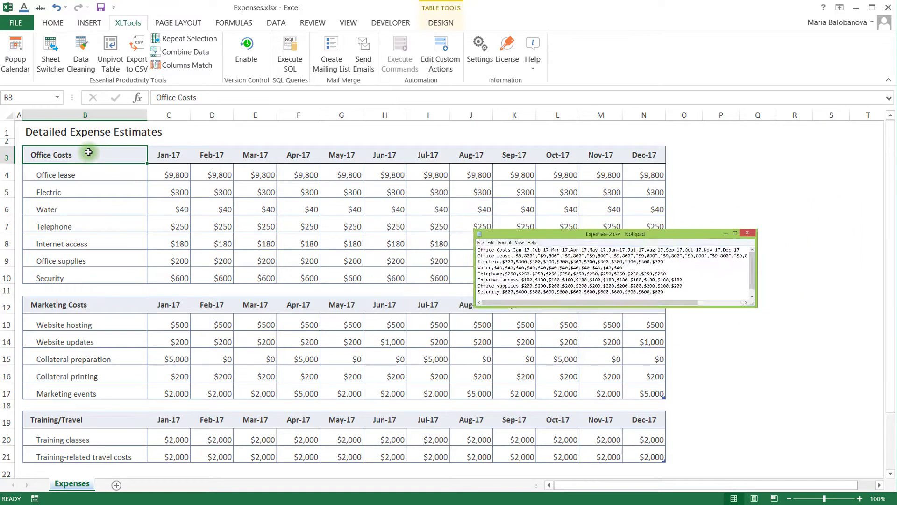
# Step: Export the Office Costs table with semicolon separators as Expenses-3.csv and dismiss the success message
pyautogui.hotkey('ctrl', 'a')
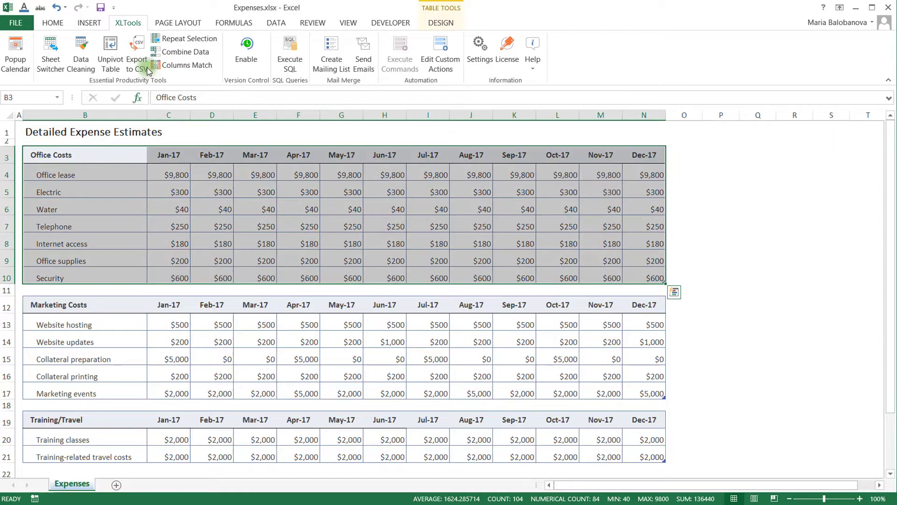
pyautogui.click(138, 44)
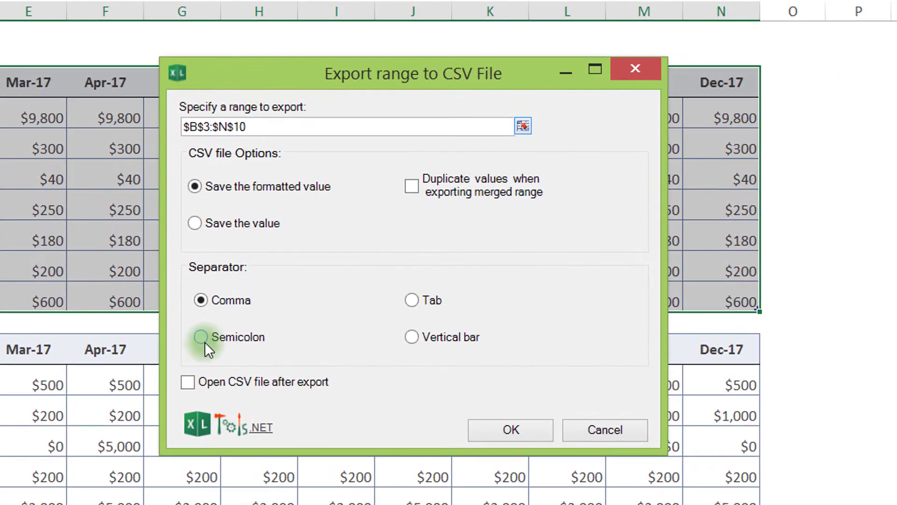
pyautogui.click(205, 341)
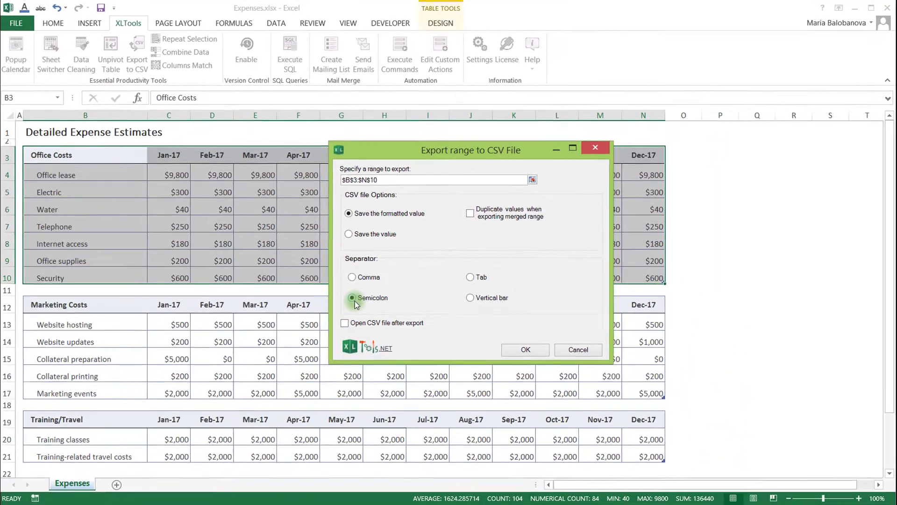
pyautogui.click(525, 349)
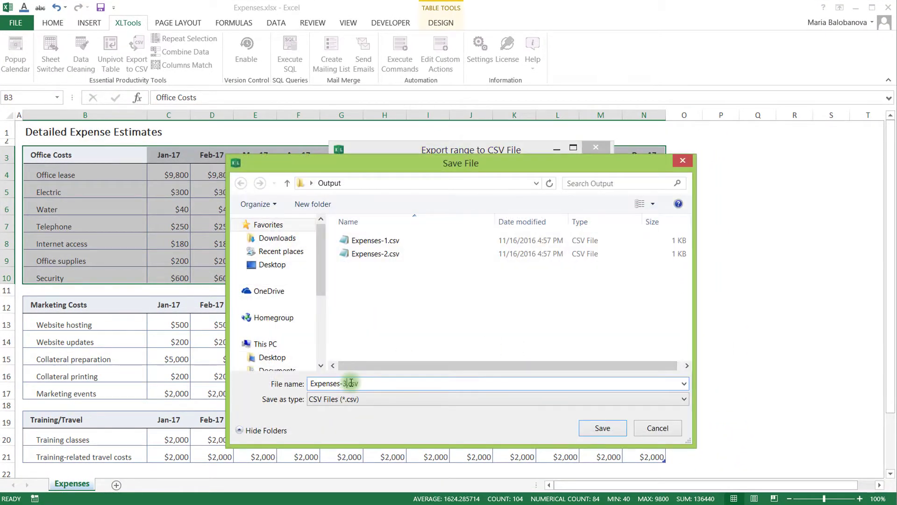
pyautogui.click(593, 427)
pyautogui.click(509, 297)
# Step: Clear the table selection back to cell B3 in the expense sheet
pyautogui.click(103, 156)
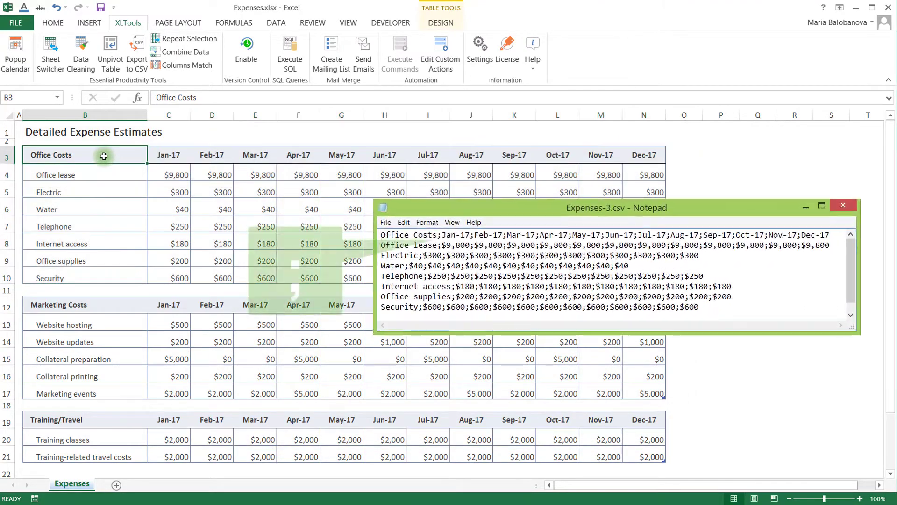